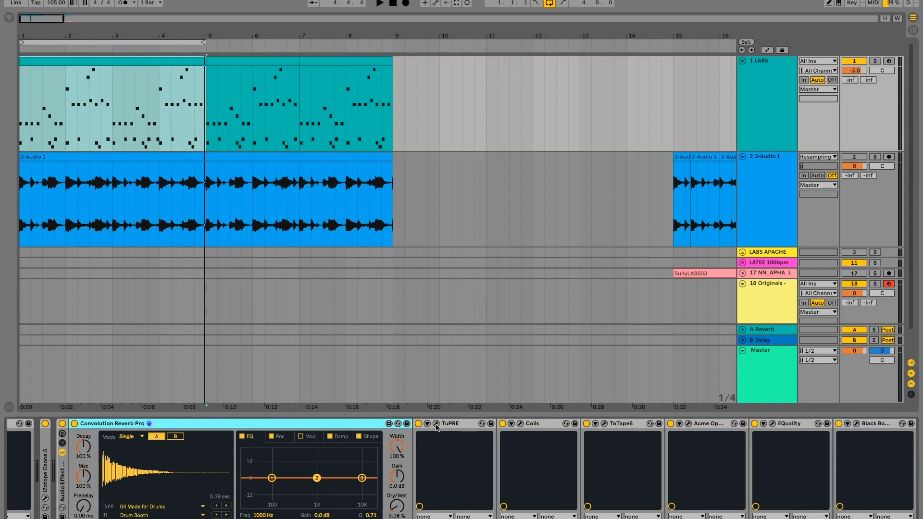
Open the plug-in windows of TuPRE, Coils, ToTape6, Acme Opticom, EQuality and Black Box HG-2 to examine their settings
left_click(436, 424)
left_click(521, 424)
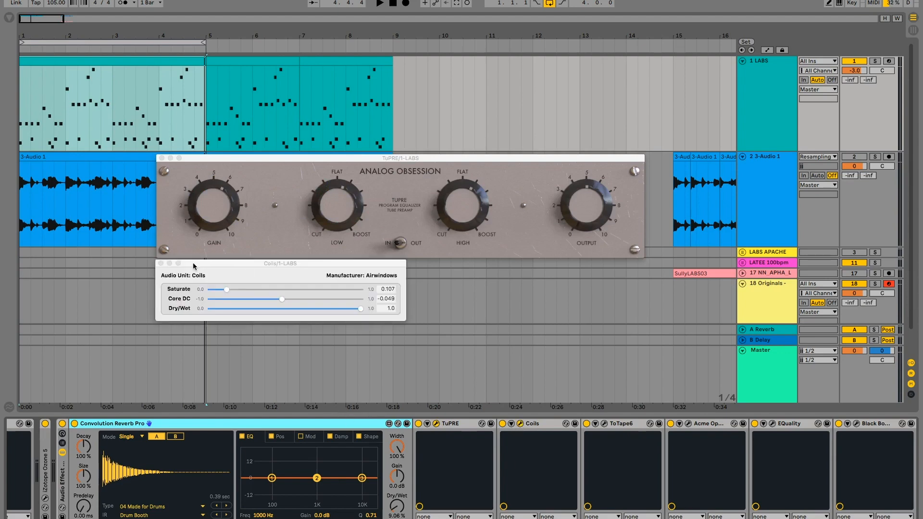
left_click(605, 424)
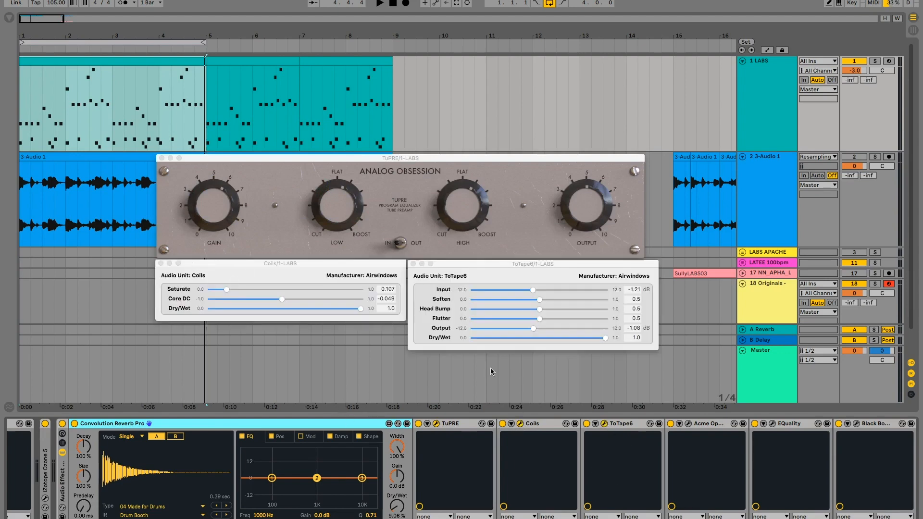
left_click(688, 424)
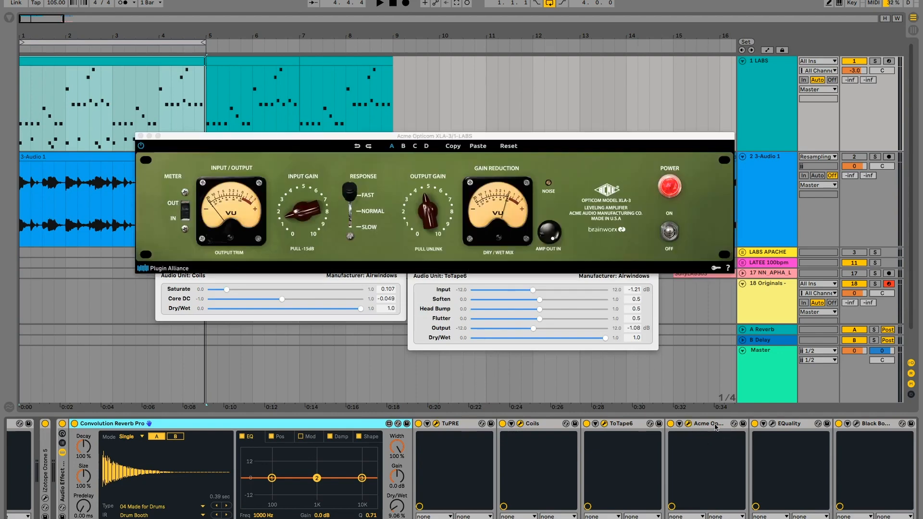
left_click(772, 424)
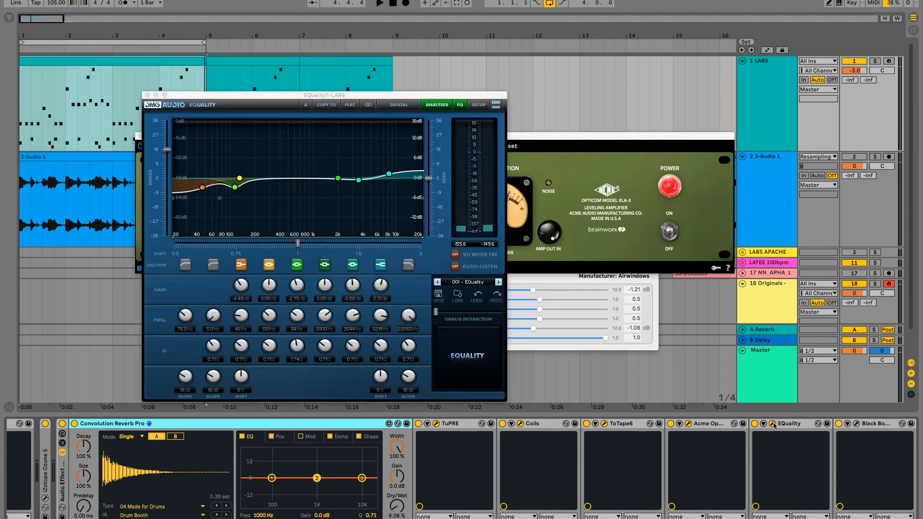
left_click(856, 424)
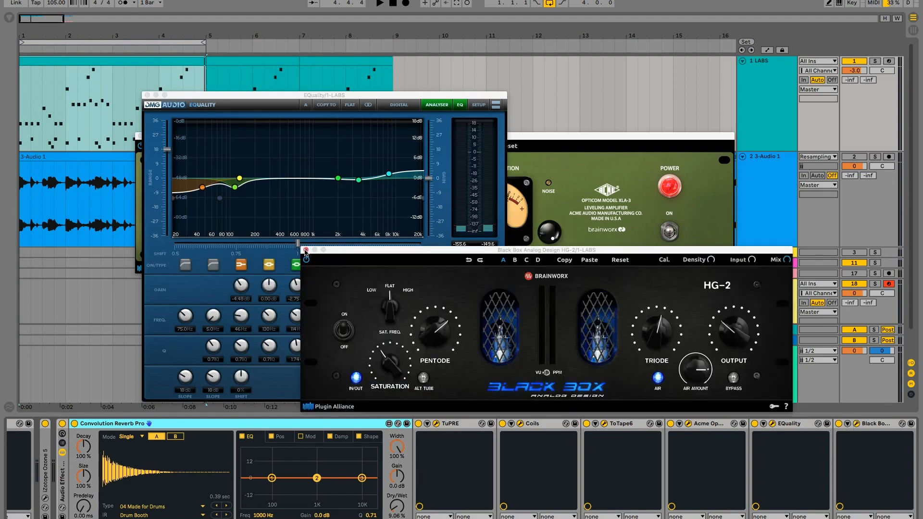
Close the open plug-in windows of the LABS track's effects chain
left_click(305, 250)
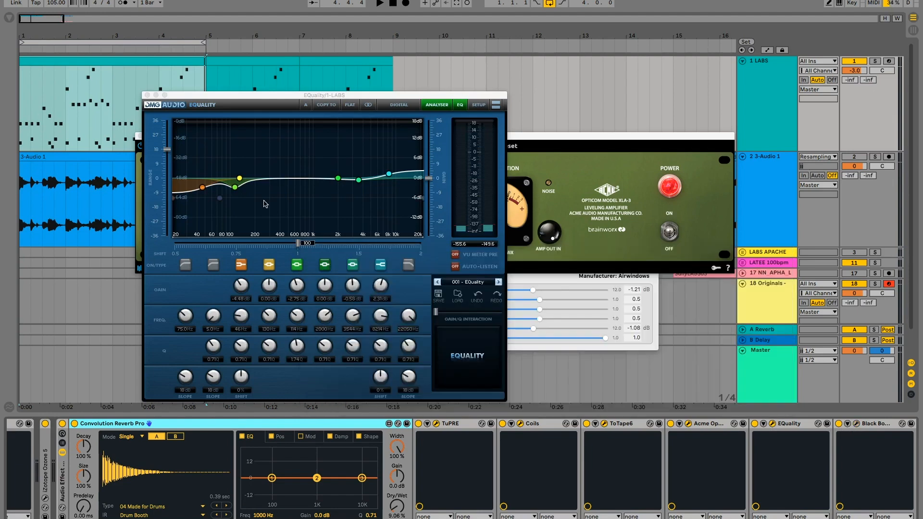
left_click(146, 96)
left_click(140, 137)
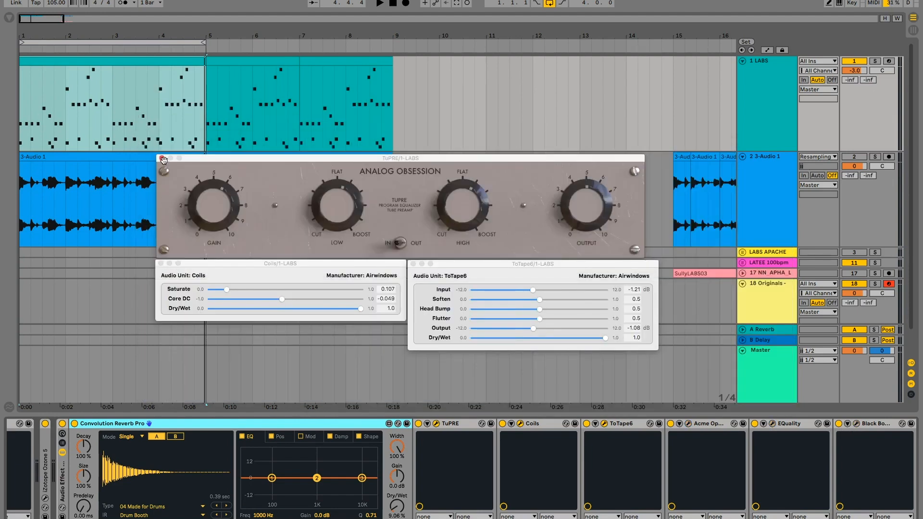
left_click(162, 158)
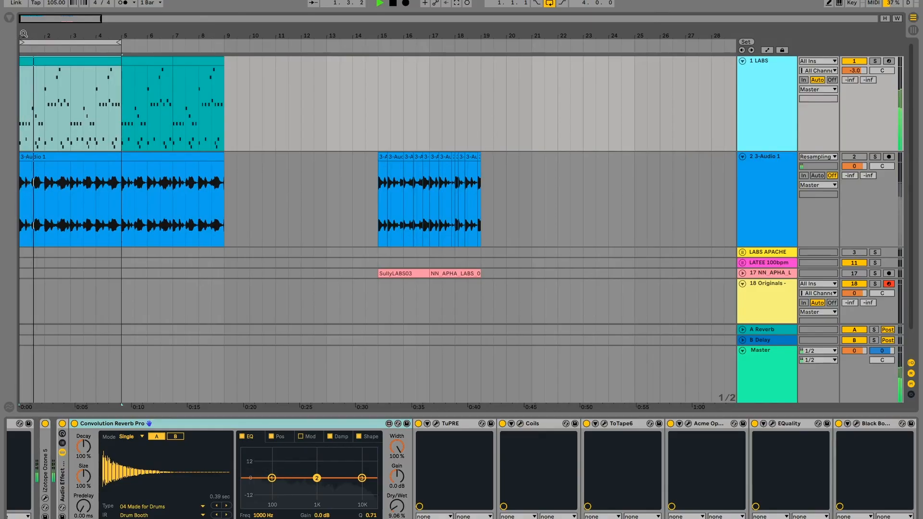
Raise the project tempo to 165 BPM
key("ctrl+d")
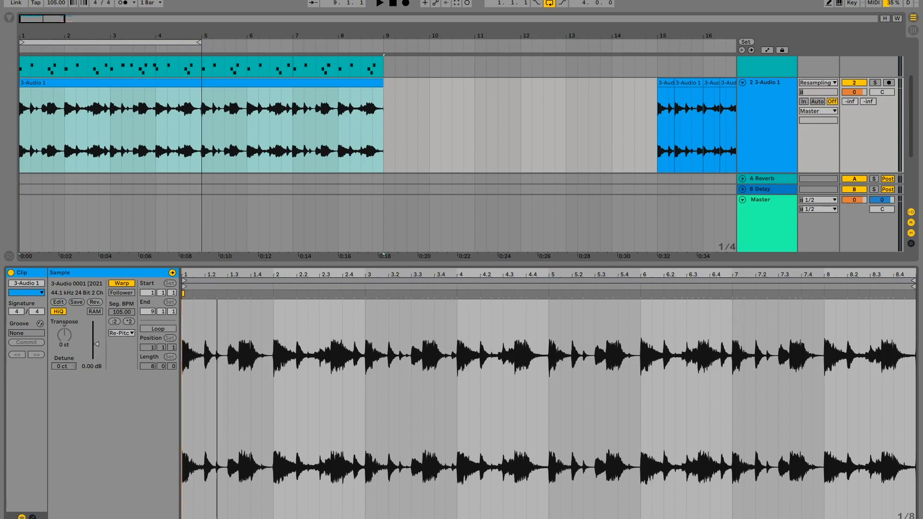
left_click_drag(217, 274, 216, 270)
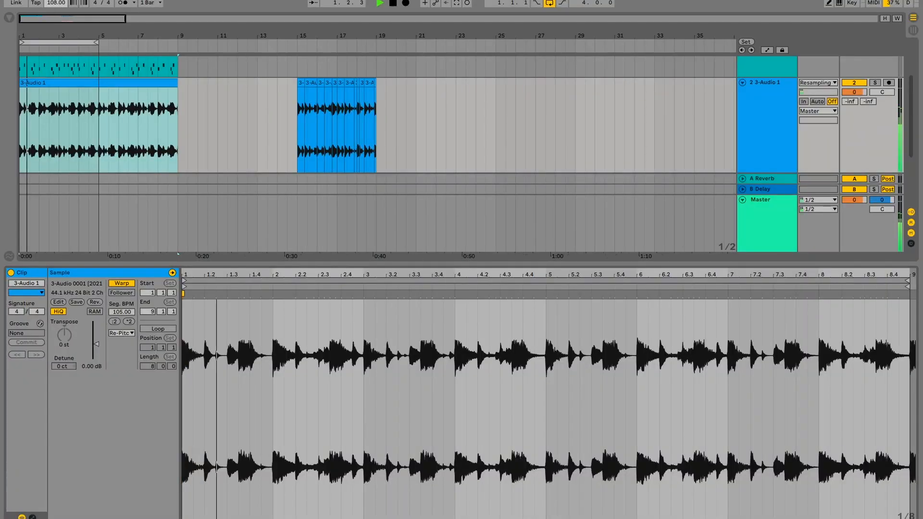
left_click_drag(56, 3, 56, 2)
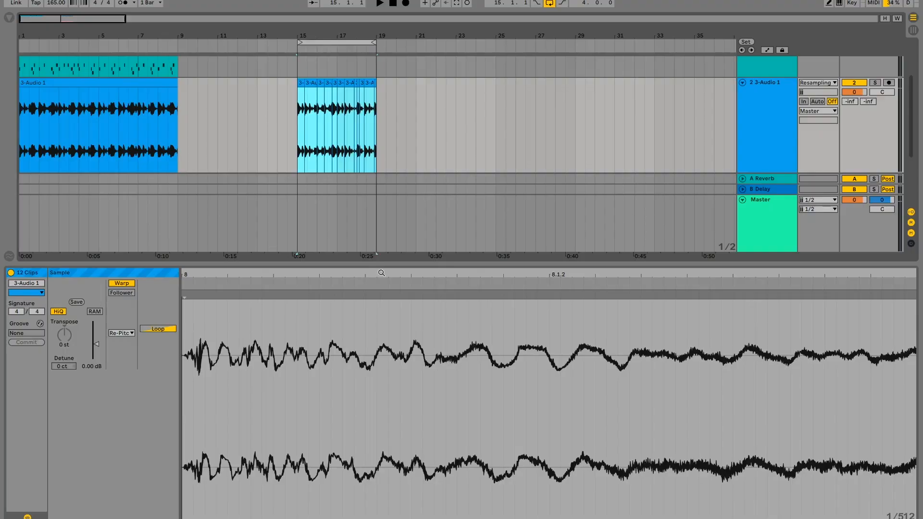
Copy the opening slice of the 3-Audio 1 clip, from 1.1.1 to 1.2.3, to bar 12 of the same track
left_click_drag(381, 273, 381, 273)
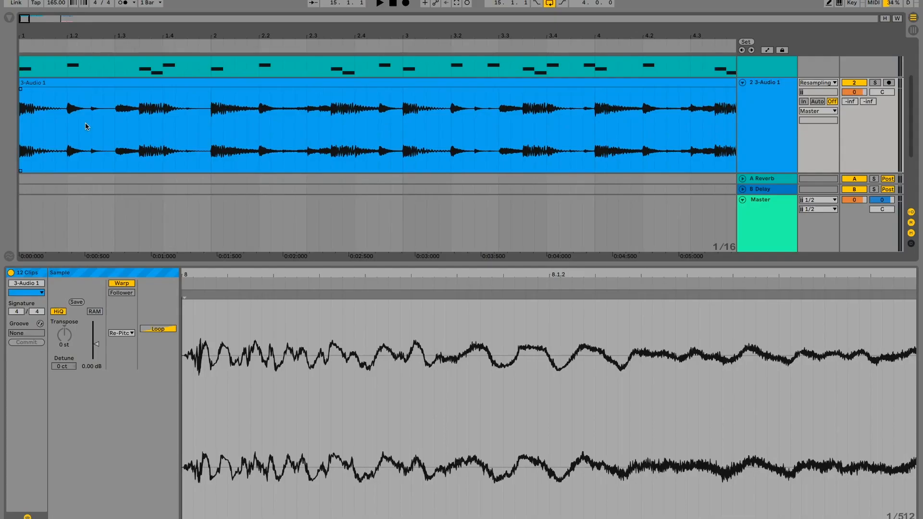
left_click_drag(90, 124, 1, 120)
left_click_drag(86, 35, 32, 10)
left_click_drag(26, 84, 421, 98)
Place a longer copy of the clip's opening directly after that slice, ending at bar 13, and loop bar 12
mouse_move(421, 38)
left_mouse_down()
mouse_move(416, 80)
mouse_move(447, 91)
mouse_move(524, 85)
left_mouse_up()
left_click(462, 139)
left_click(491, 93)
left_click_drag(509, 38, 509, 15)
left_click_drag(457, 123, 512, 90)
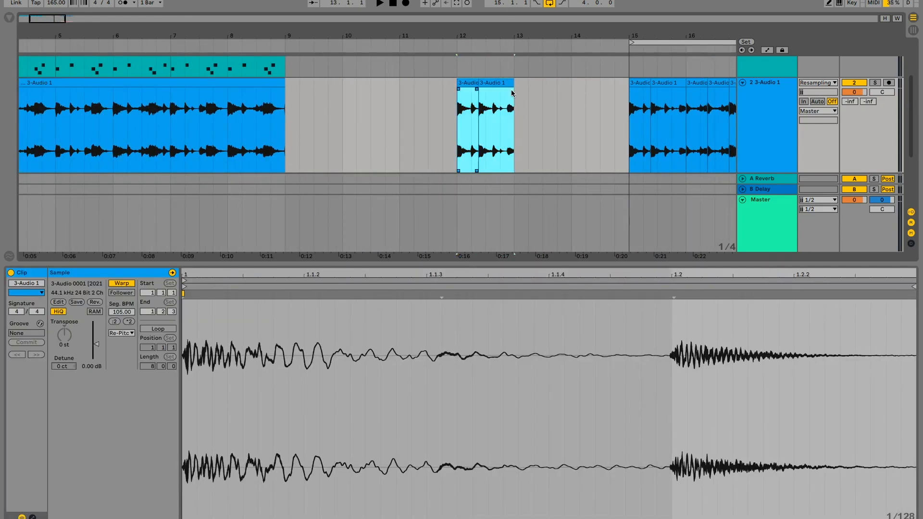
key("ctrl+l")
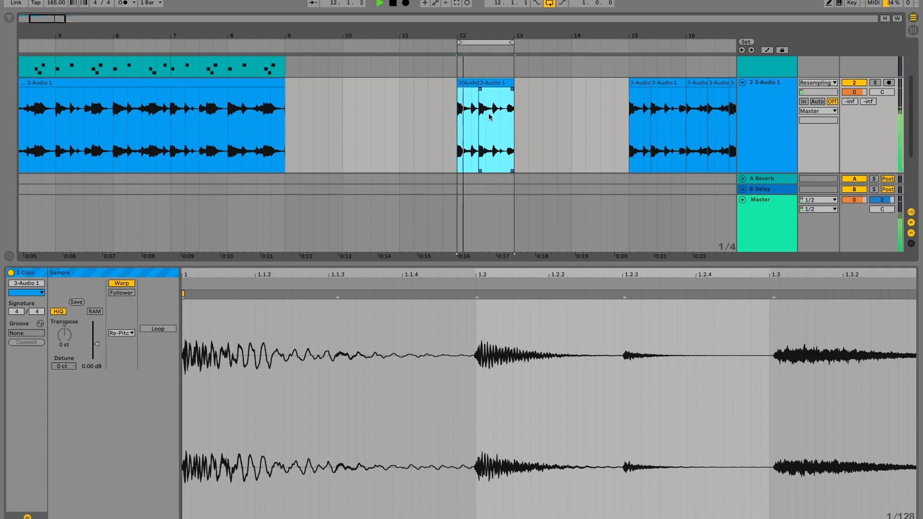
Audition the original 3-Audio 1 clip from bar 3 and from bar 4 to find another slice
left_click_drag(501, 35, 501, 12)
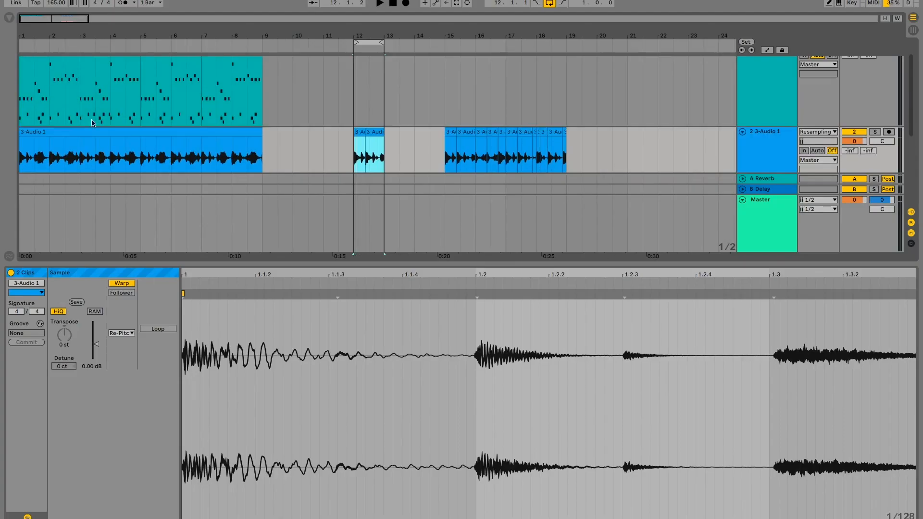
scroll(96, 144, "down", 3)
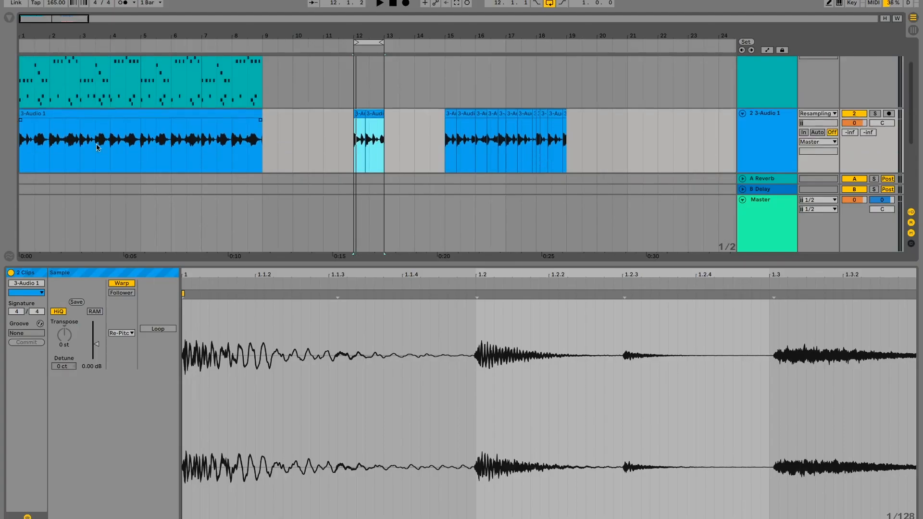
left_click(82, 142)
key("space")
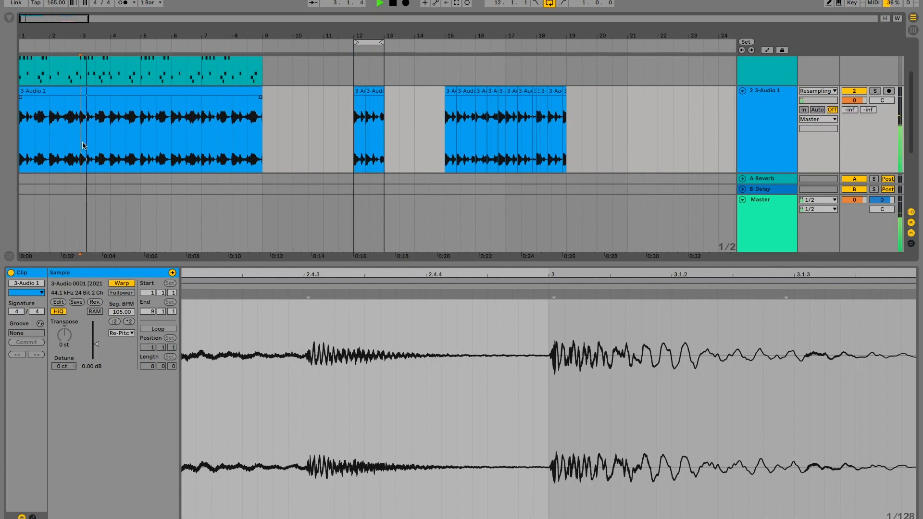
left_click(111, 145)
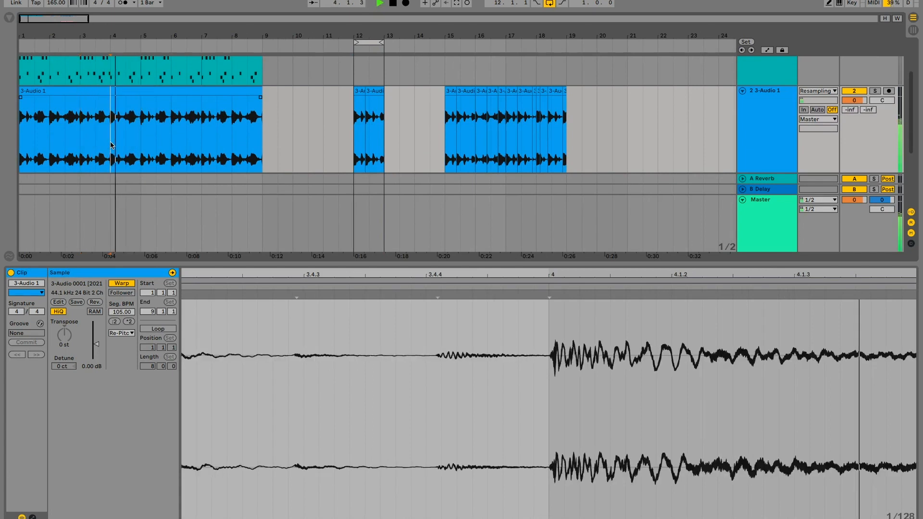
key("space")
Split the 4.2.1 to 4.3.3 slice out of the 3-Audio 1 clip and place a copy at bar 13
left_click_drag(128, 33, 128, 95)
left_click_drag(76, 126, 138, 111)
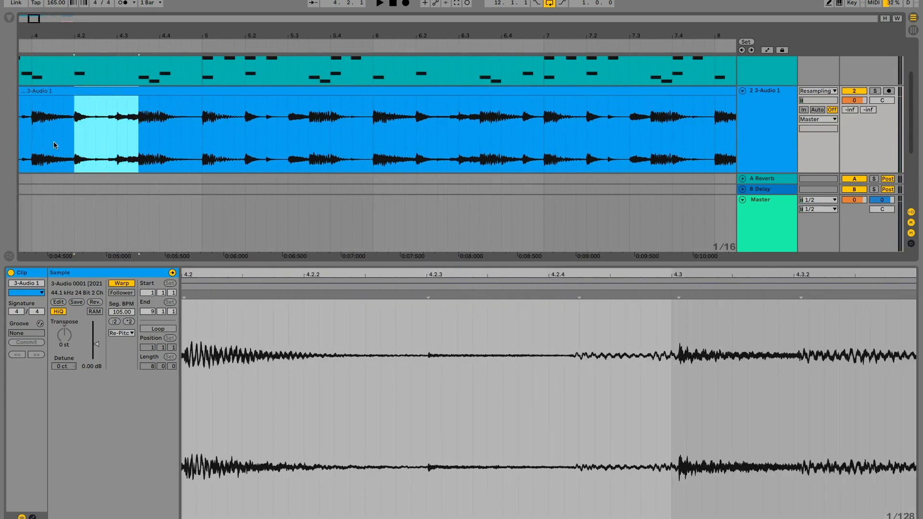
key("space")
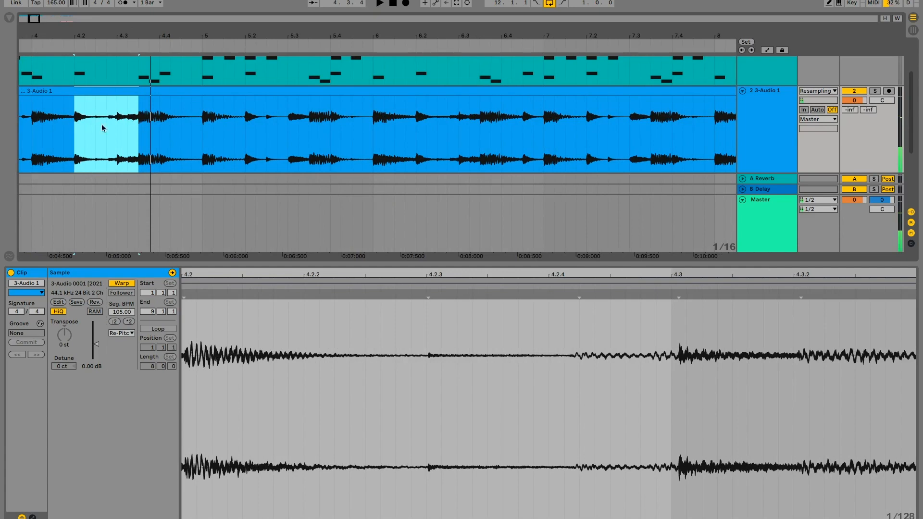
key("super+e")
left_click_drag(109, 32, 109, 5)
left_click_drag(84, 90, 247, 120)
scroll(245, 120, "up", 5)
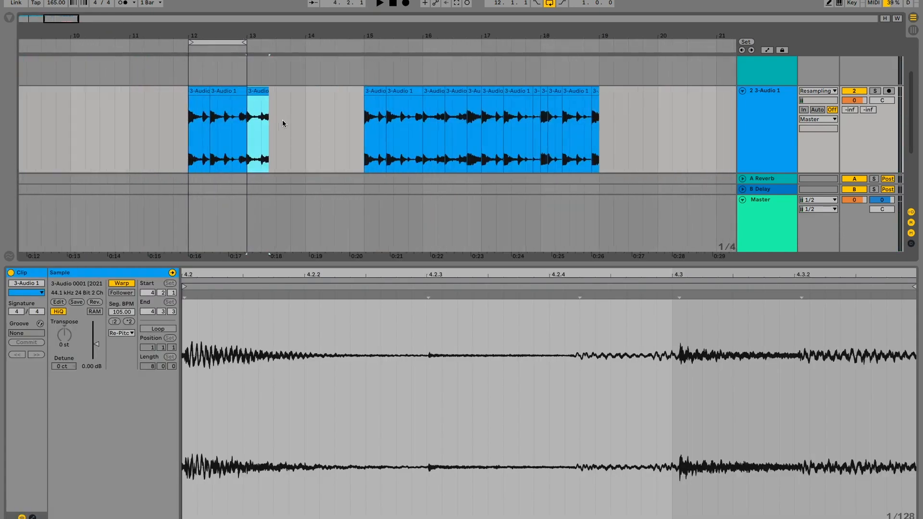
Duplicate the bar 13 slice directly after itself and play bars 12 to 14 as a loop
left_click_drag(241, 37, 248, 63)
left_click(341, 101)
left_click_drag(287, 91, 322, 118)
left_click_drag(282, 48, 336, 12)
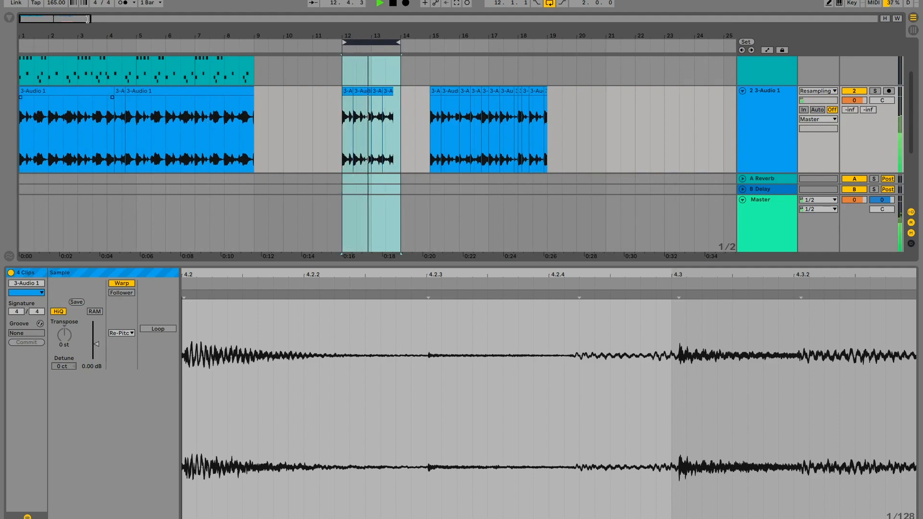
Audition the one-beat slice at bar 2 of the original clip and copy it into the gap before bar 14
left_click_drag(63, 35, 63, 38)
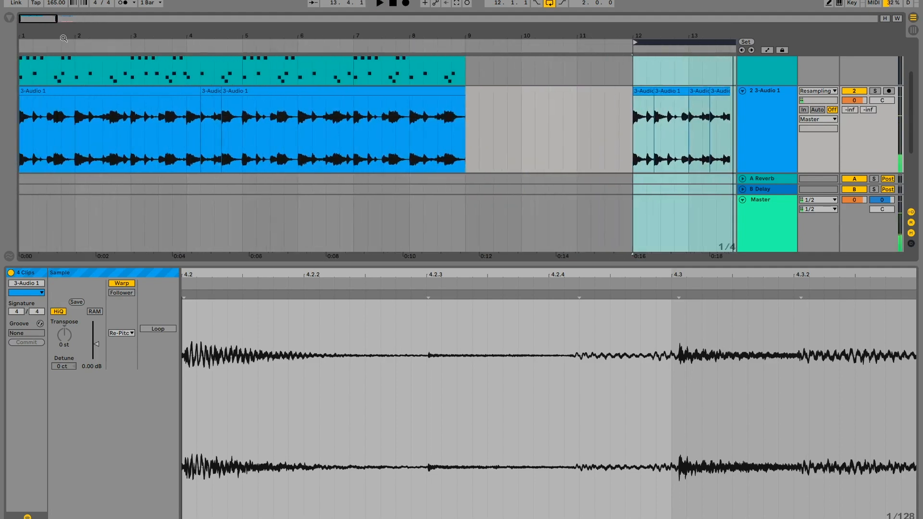
left_click(75, 127)
key("space")
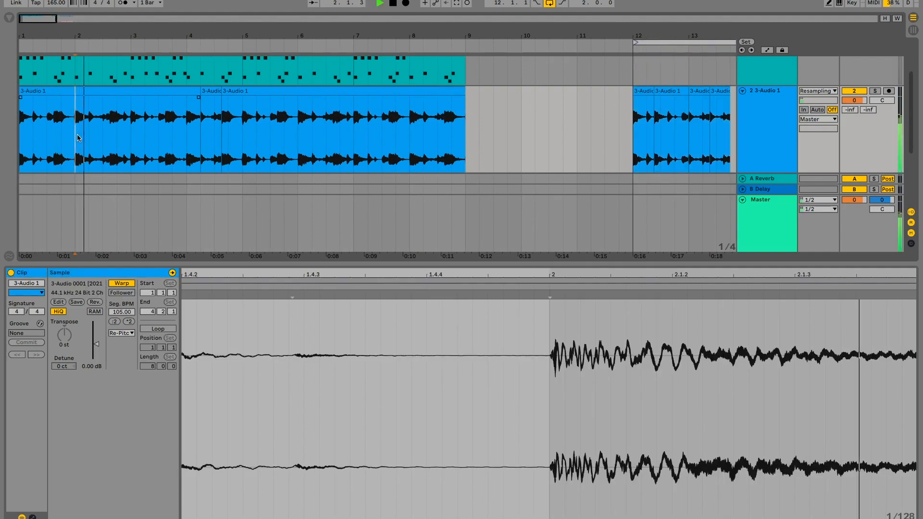
left_click_drag(77, 138, 84, 96)
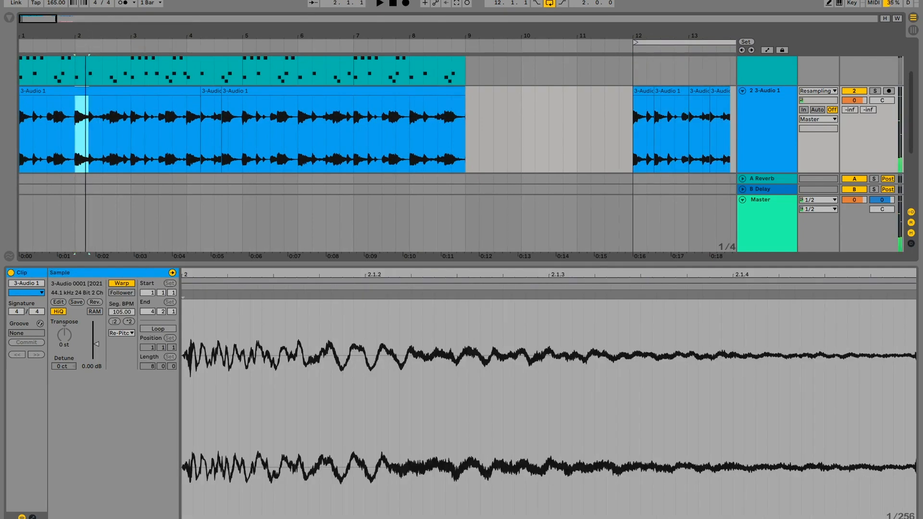
left_click_drag(46, 38, 46, 34)
left_click_drag(311, 103, 310, 103)
Select the loop over bars 12 to 14 and play the chopped phrase
left_click_drag(283, 37, 331, 47)
left_click(347, 43)
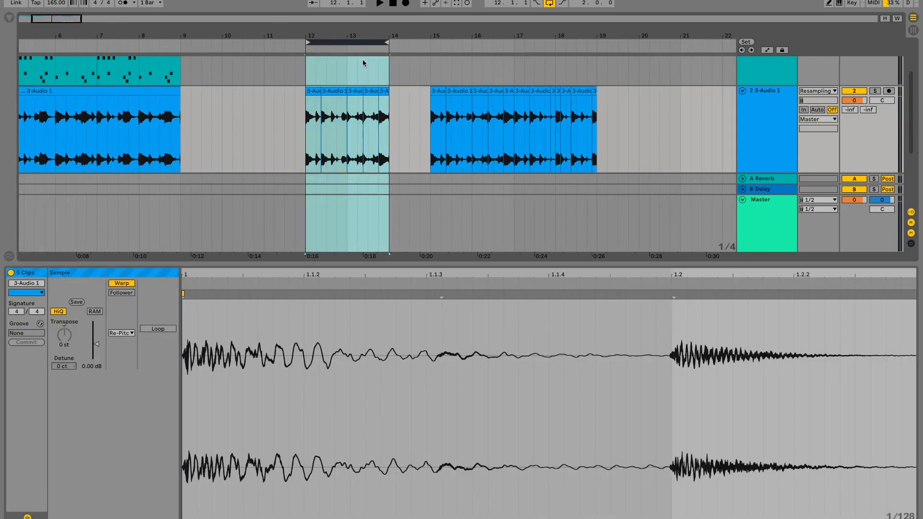
key("space")
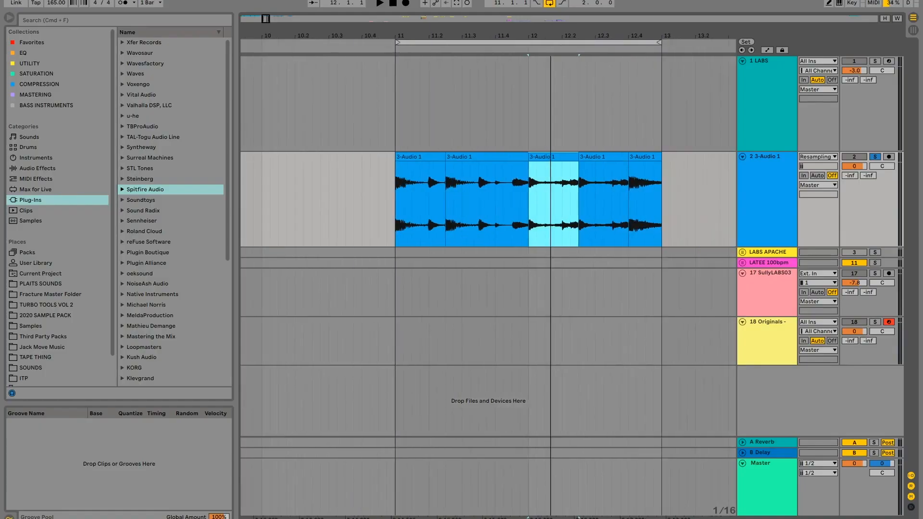
Play the chopped phrase, return to the original audio around bar 2 and select its 2.2.1 to 2.3.3 slice
scroll(534, 119, "right", 1)
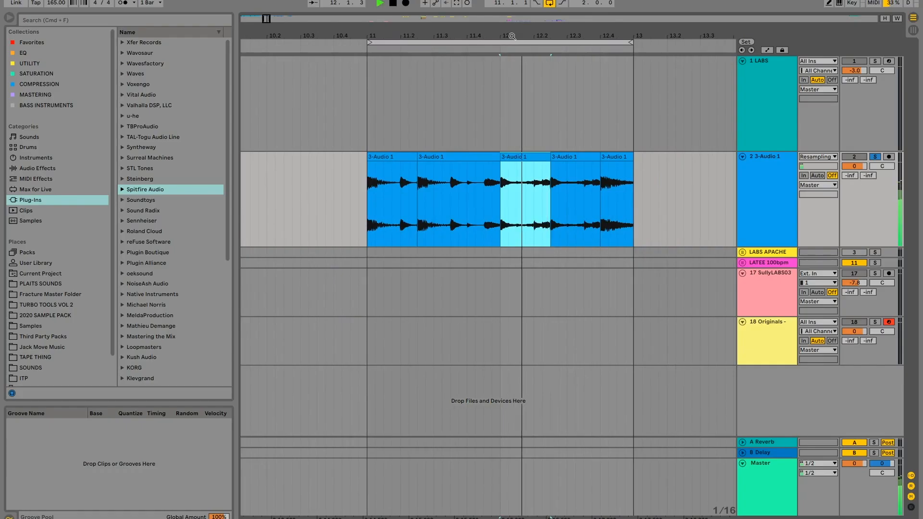
left_click_drag(389, 35, 570, 6)
left_click_drag(287, 36, 440, 35)
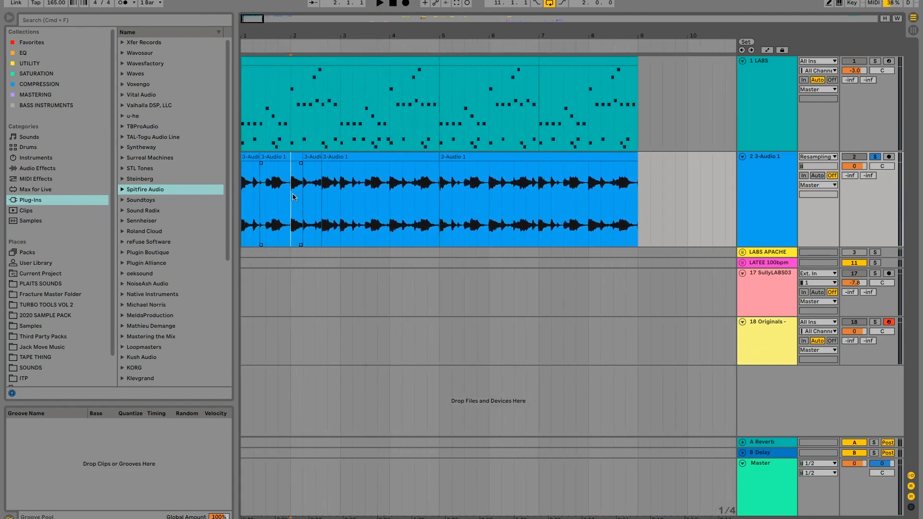
key("space")
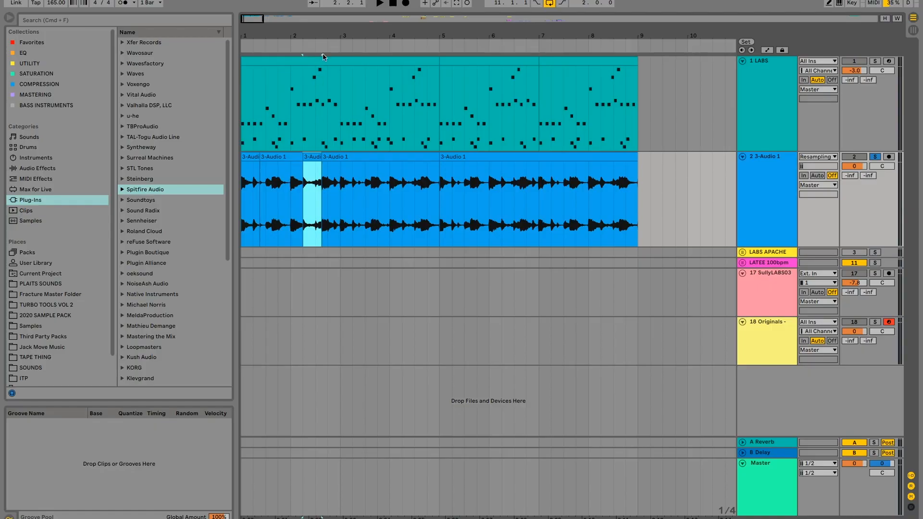
left_click_drag(325, 36, 326, 23)
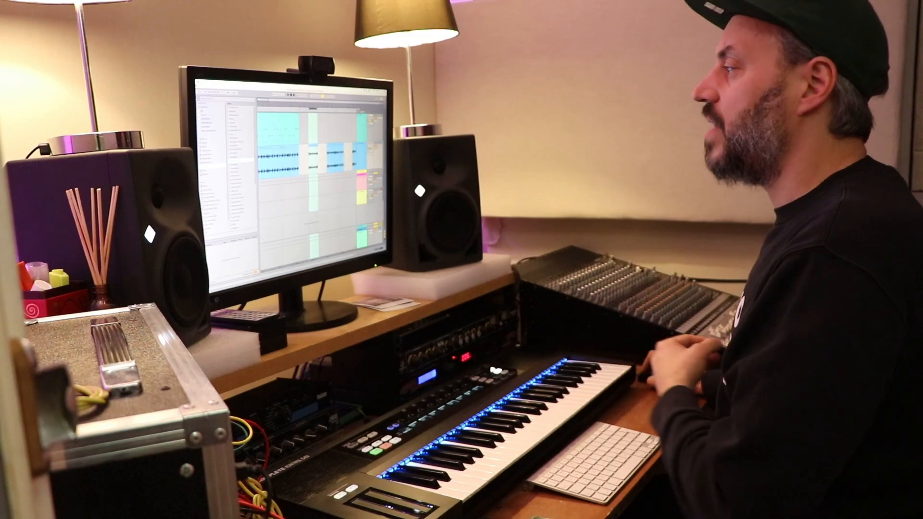
left_click(287, 115)
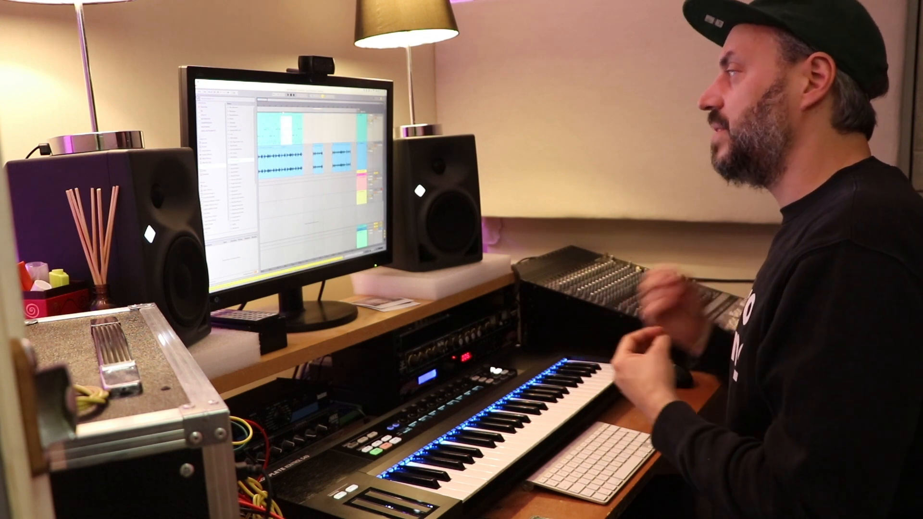